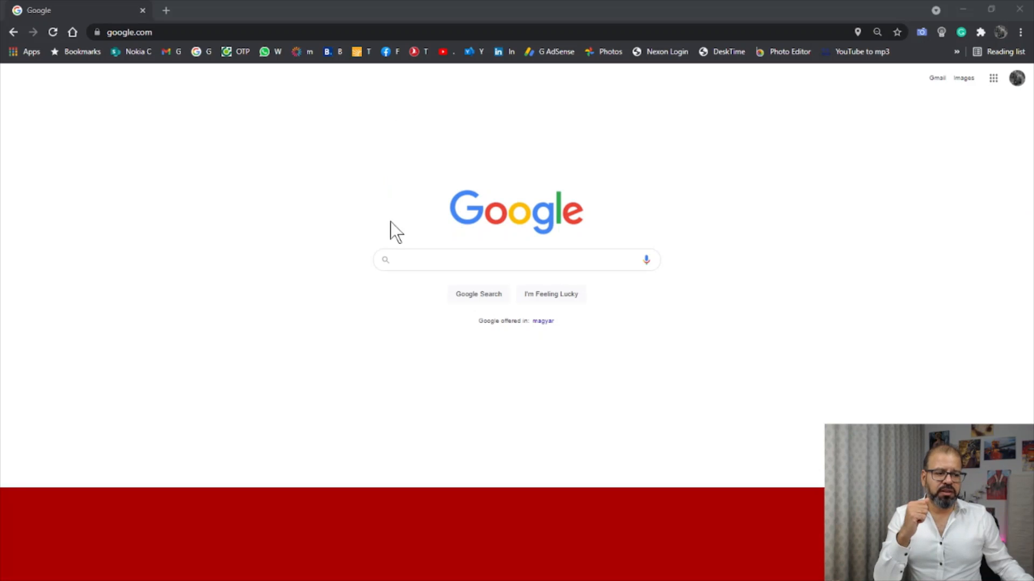
Step: Search Google for olympics 2021 and open the official Olympics website from the results
left_click(394, 260)
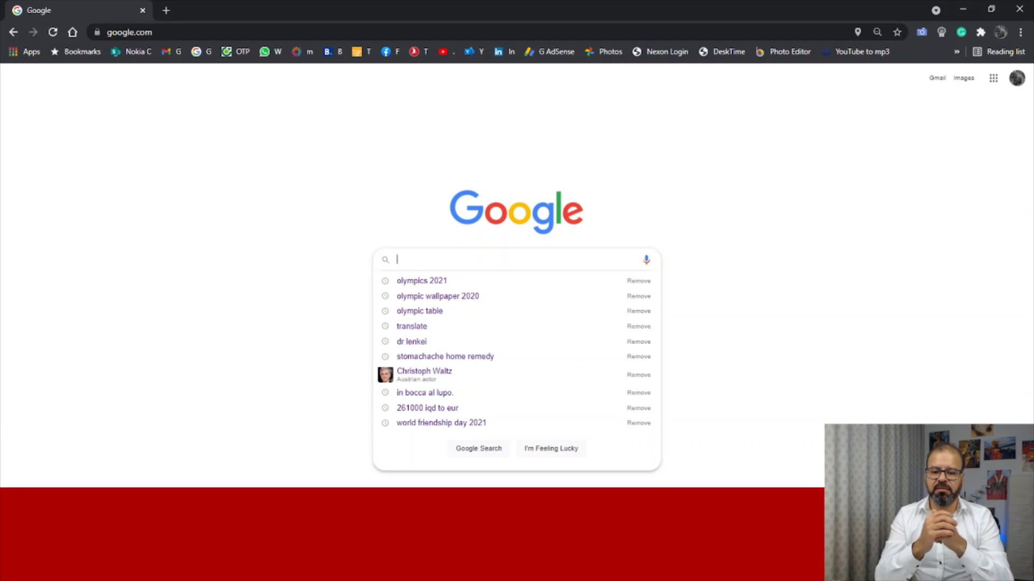
type("oly")
key("Down")
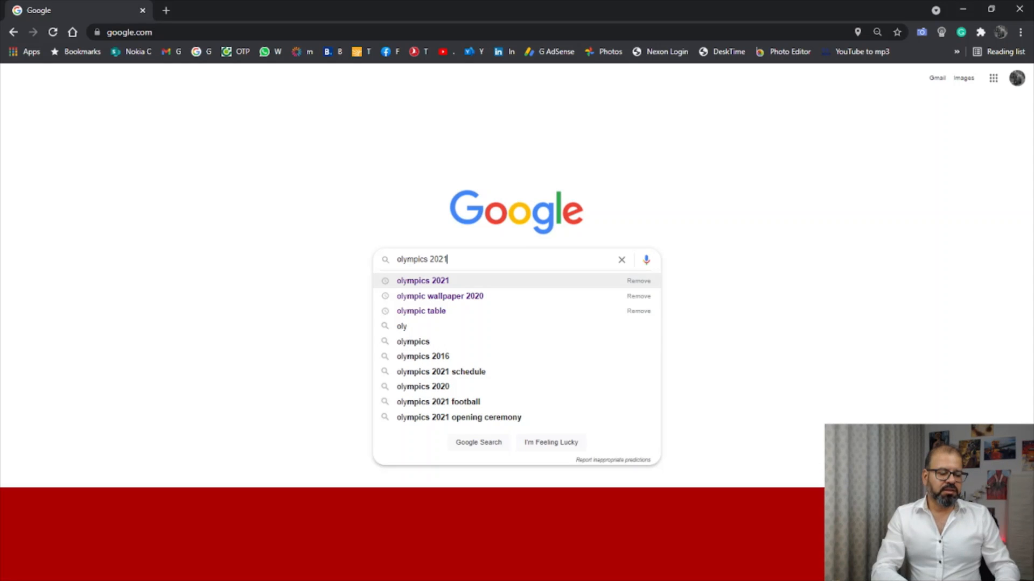
key("Return")
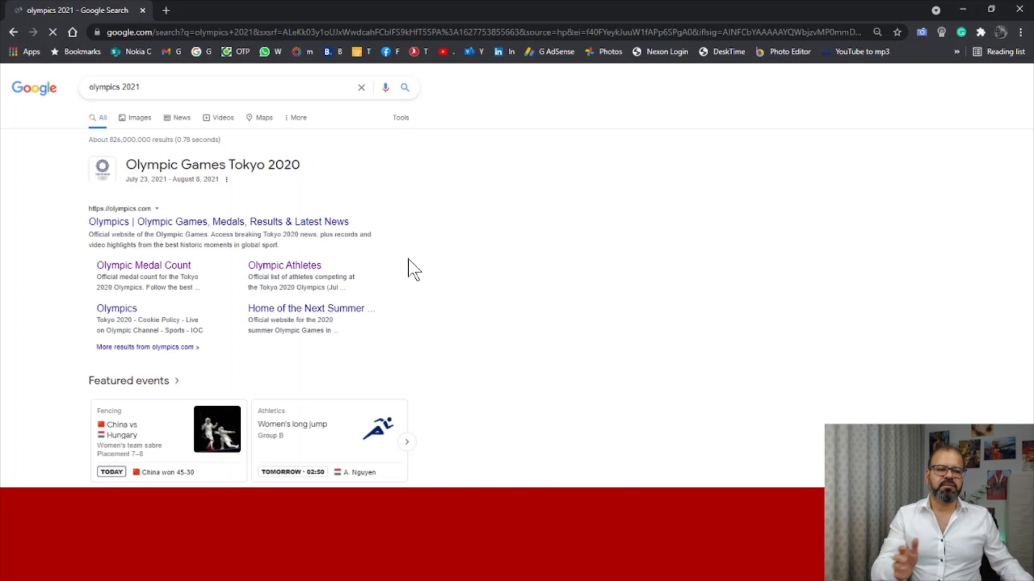
left_click(126, 219)
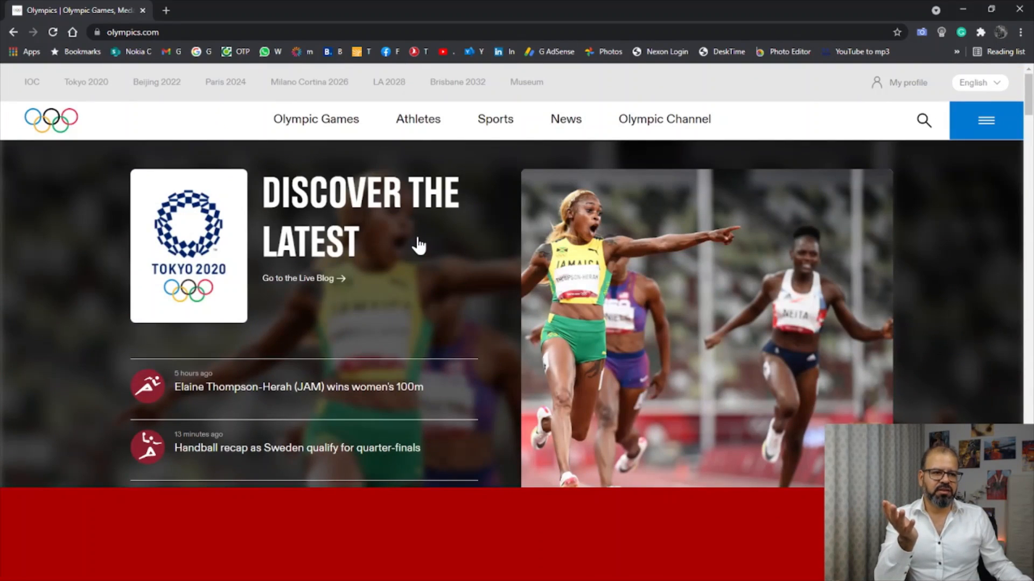
Step: Open the medal standings page of the Tokyo 2020 section and copy its web address
left_click(106, 81)
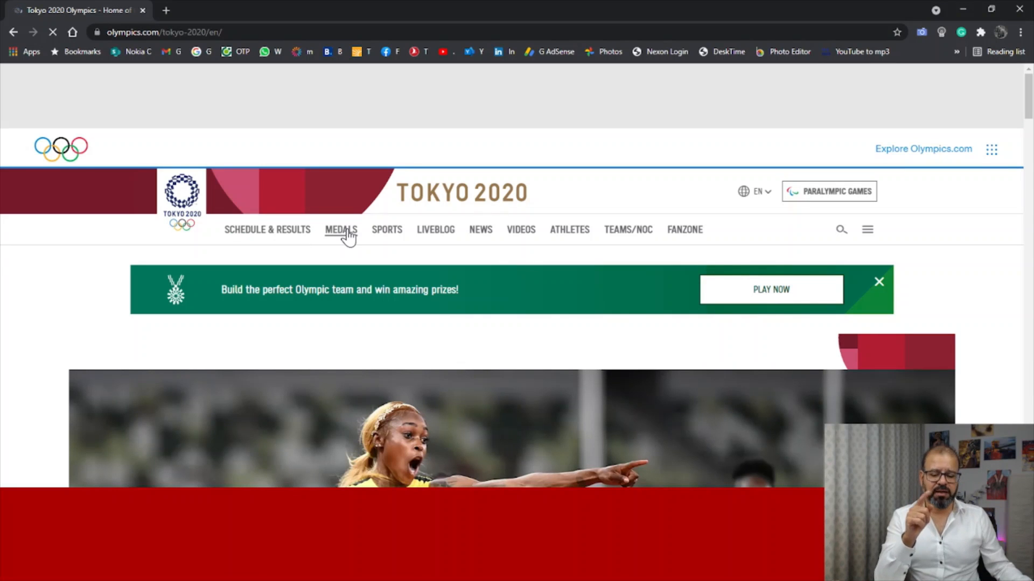
left_click(347, 231)
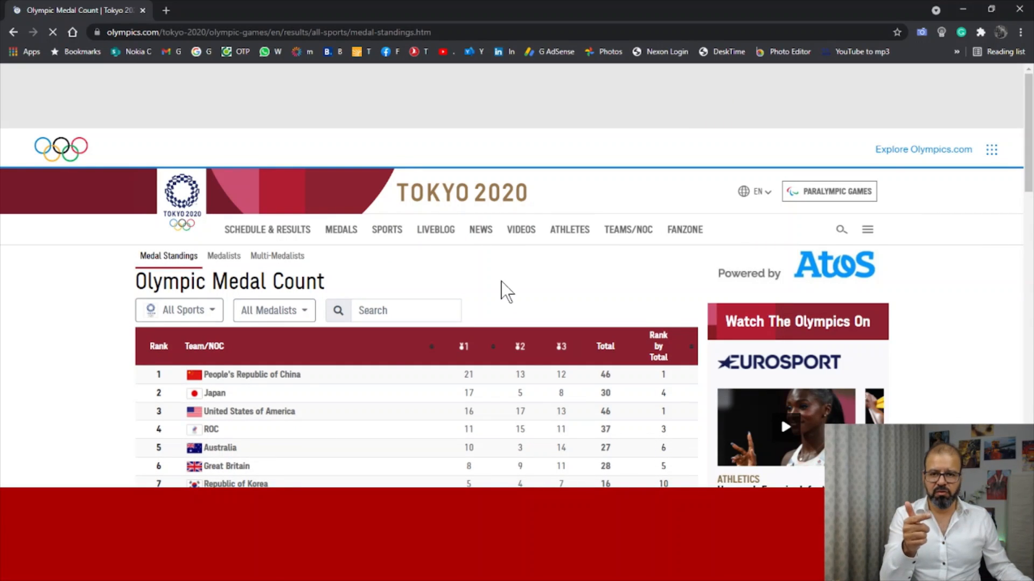
left_click(208, 33)
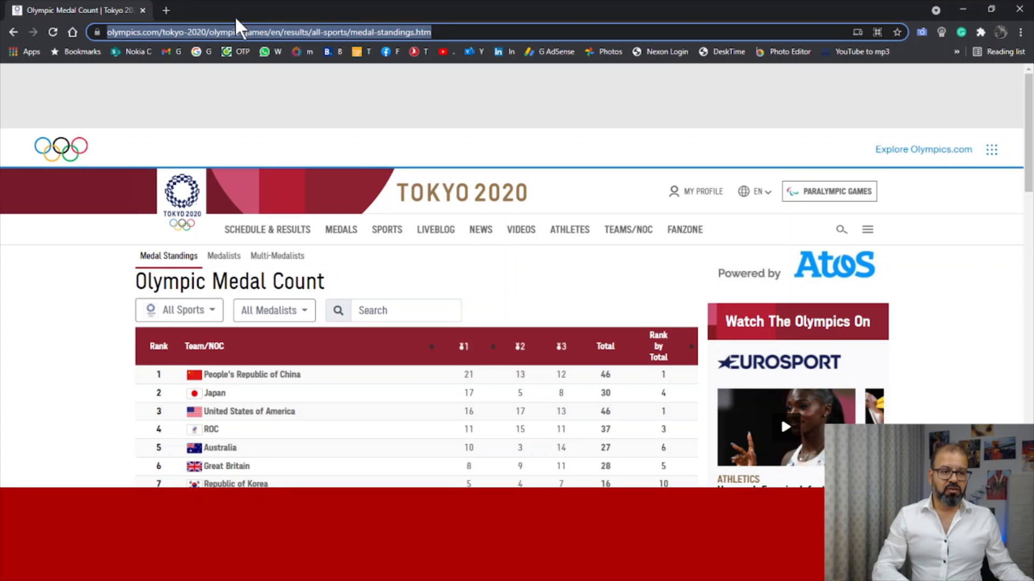
key("ctrl+c")
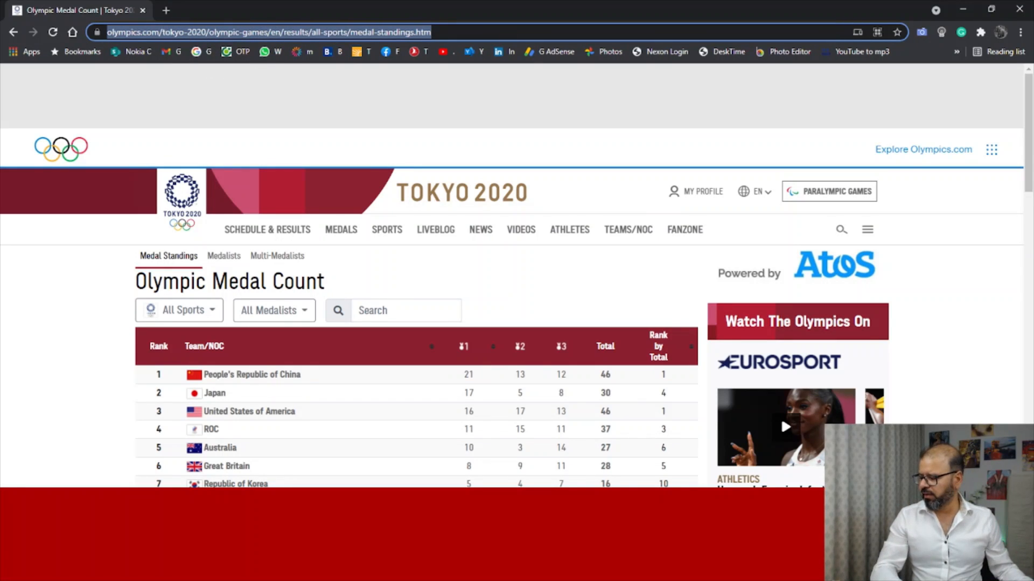
Step: Switch to Excel and connect to the copied medal standings URL as a From Web data source with the Basic option
key("alt+Tab")
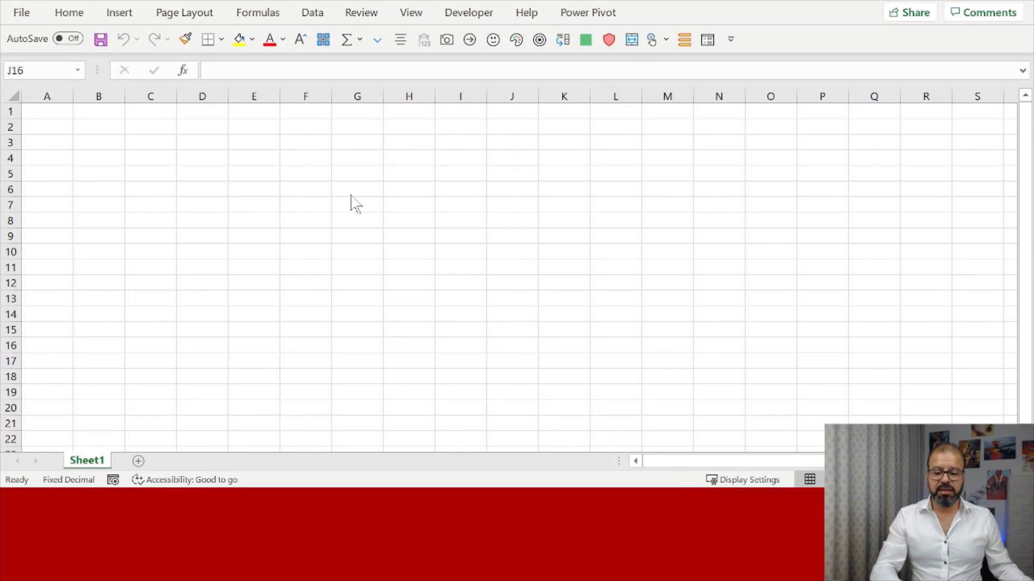
left_click(313, 13)
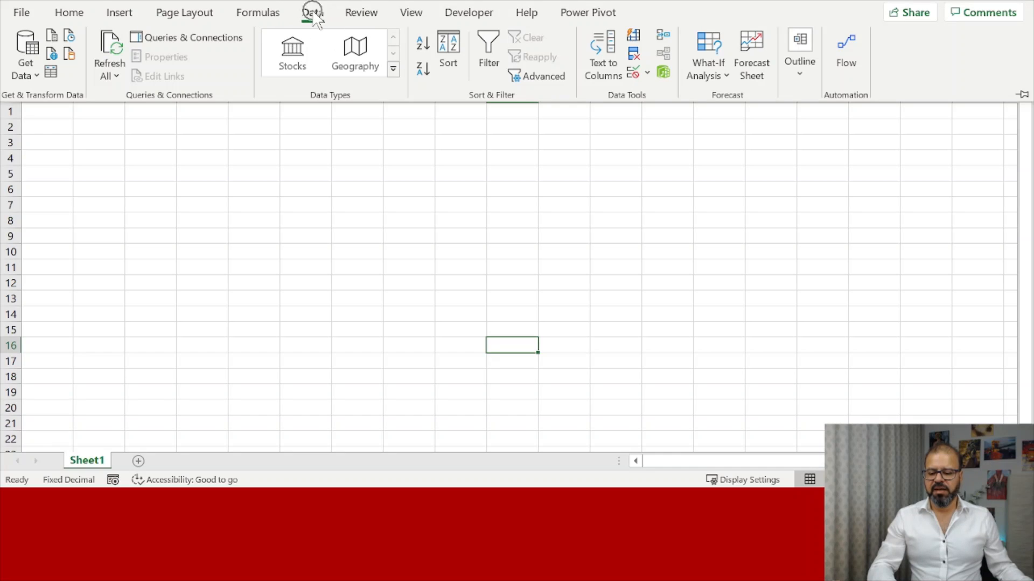
left_click(23, 67)
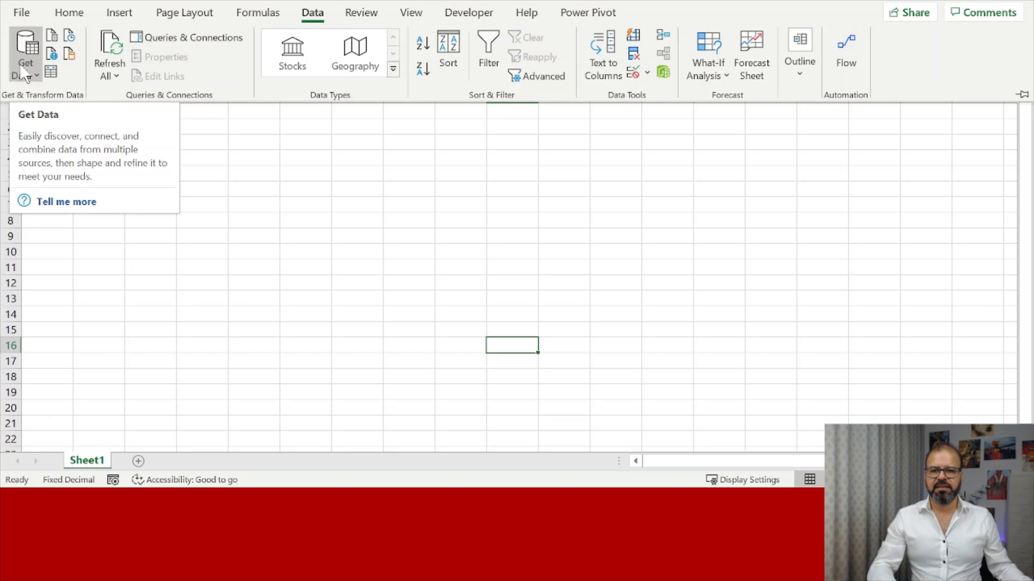
left_click(37, 77)
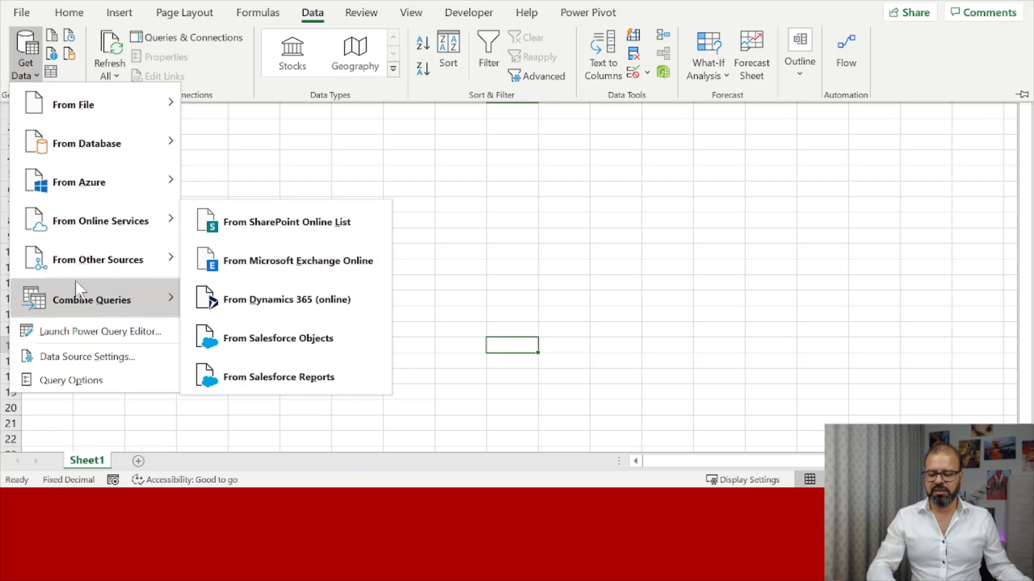
mouse_move(114, 254)
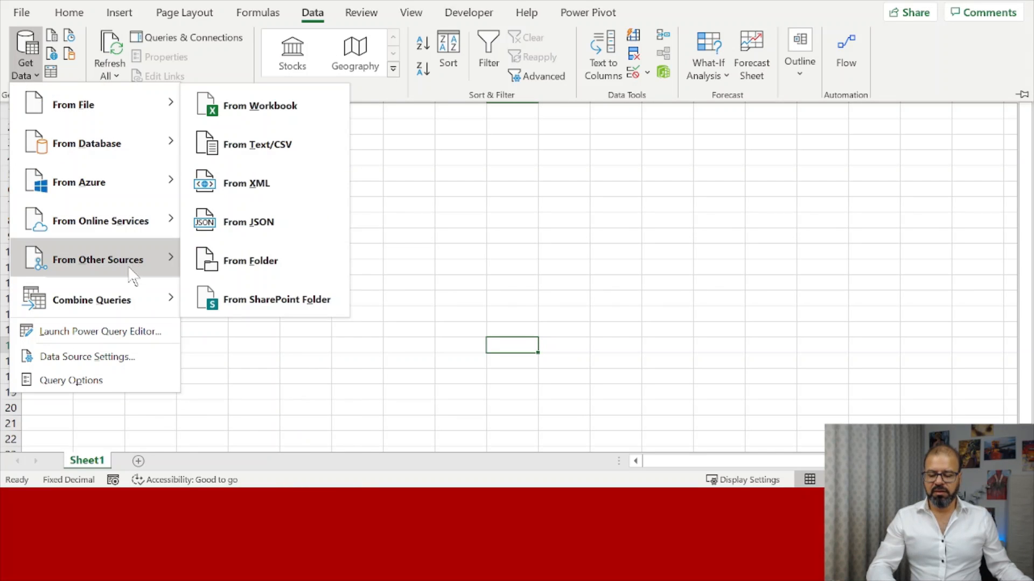
mouse_move(130, 269)
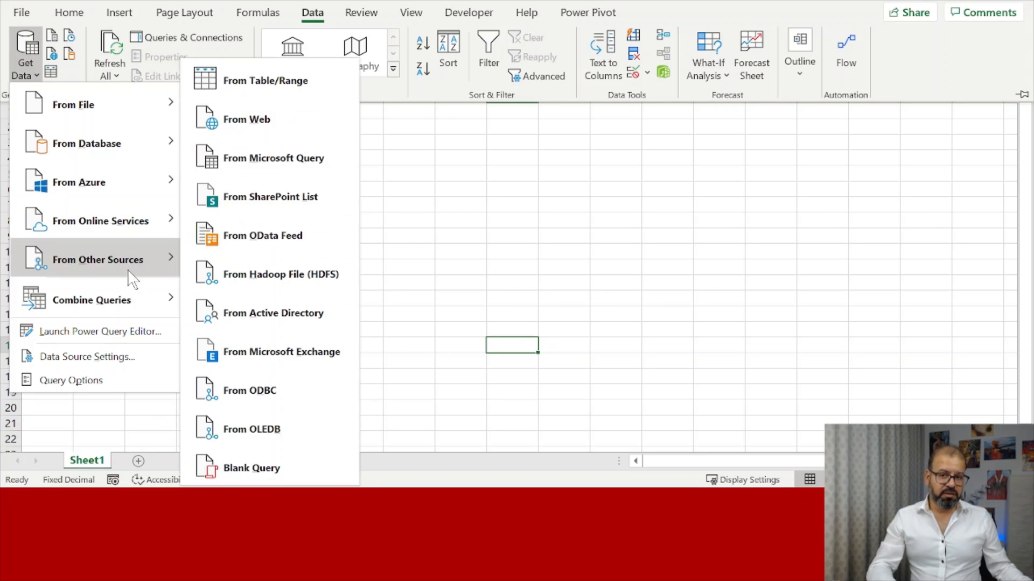
left_click(250, 115)
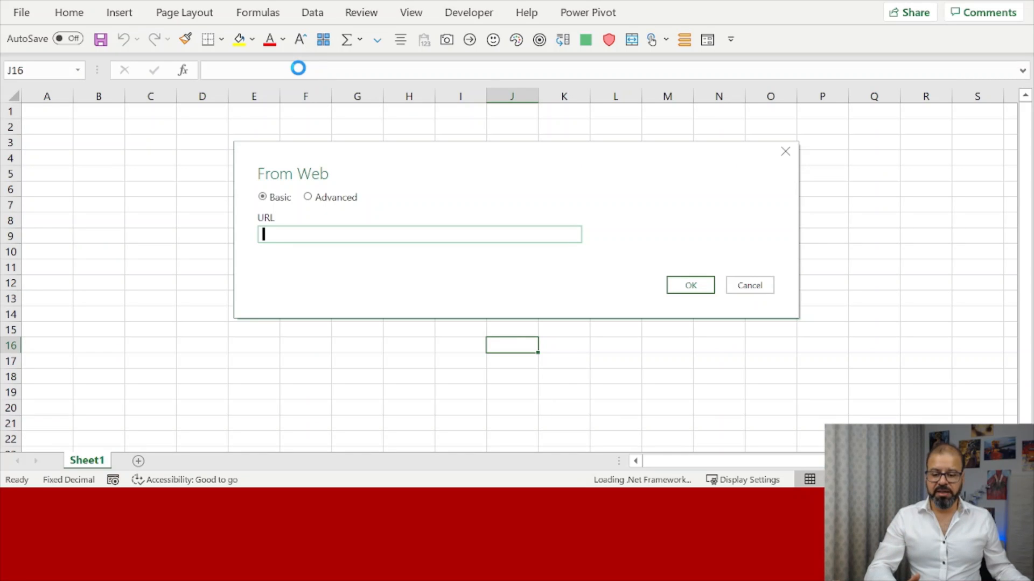
key("ctrl+v")
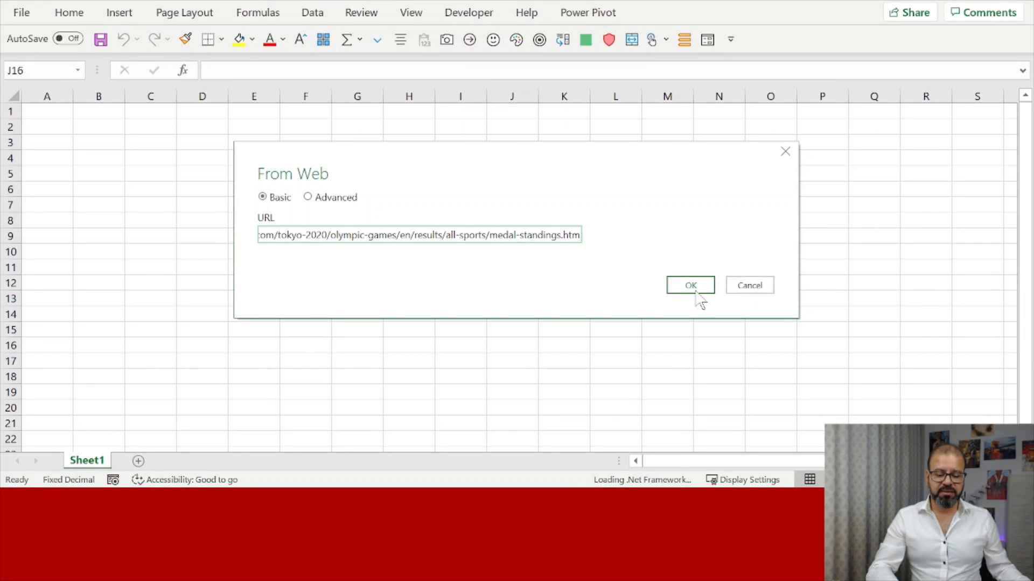
left_click(696, 294)
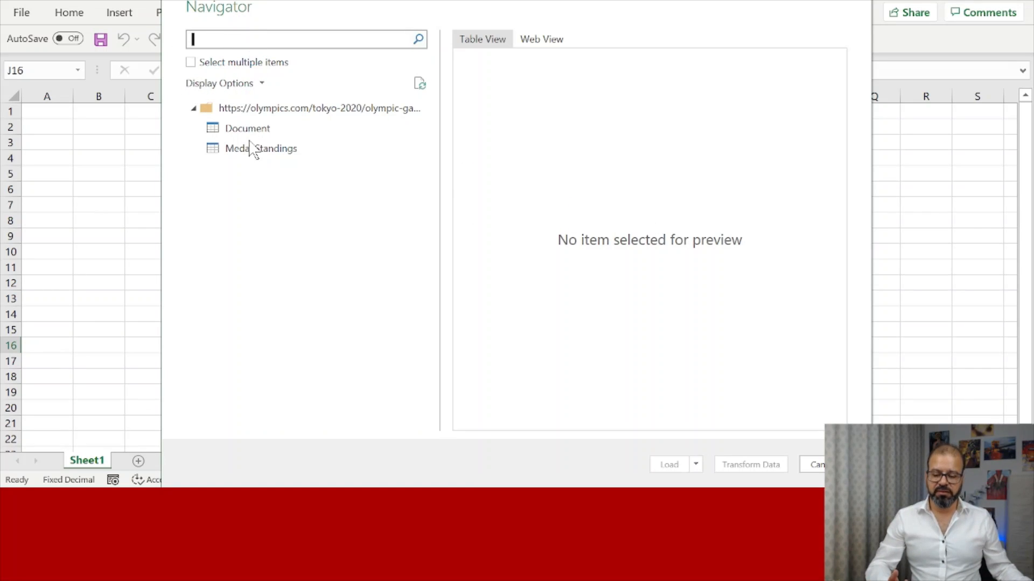
Step: Load the Medal Standings table from the web source into the workbook
left_click(248, 131)
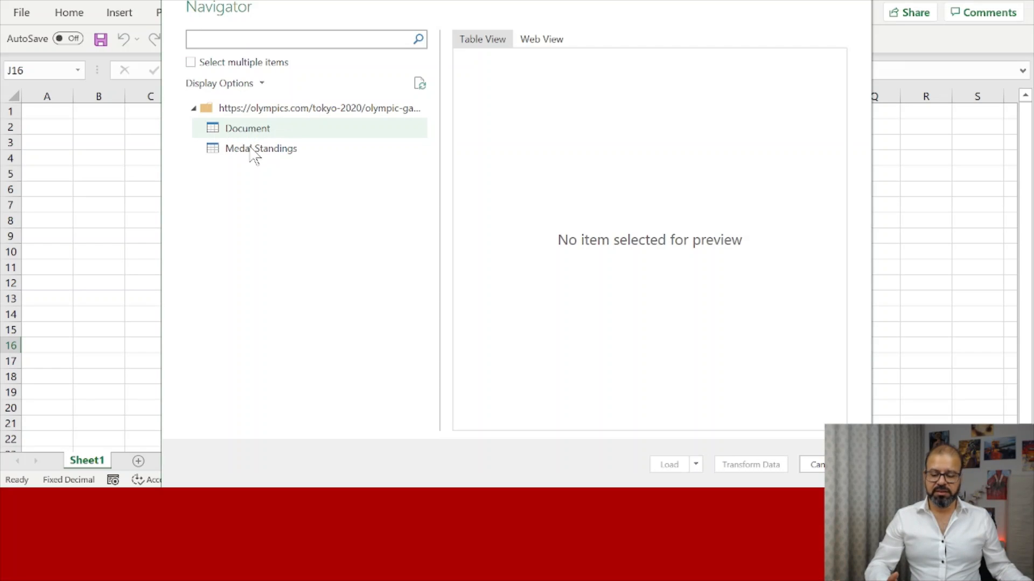
left_click(258, 150)
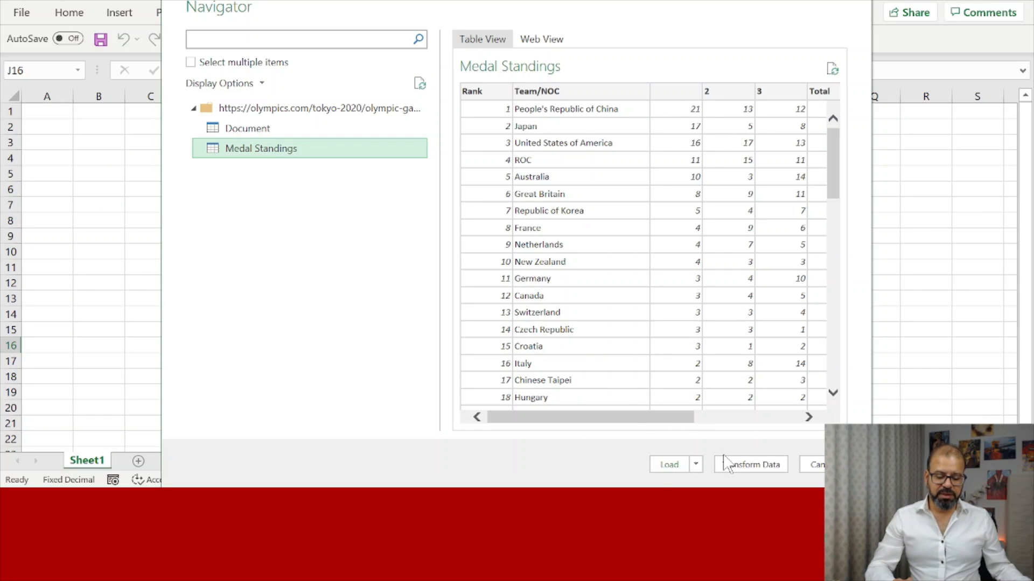
left_click(667, 466)
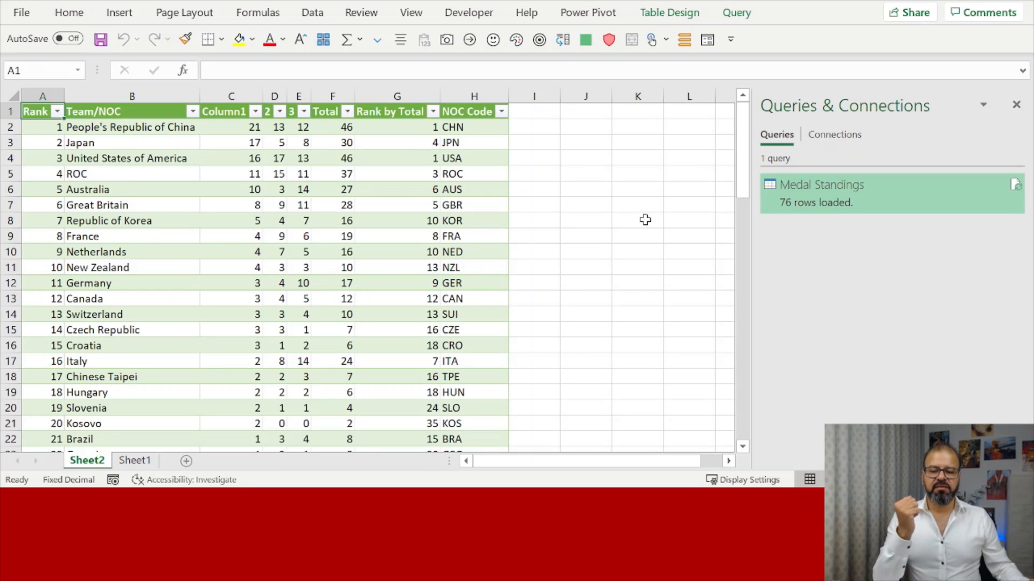
Step: Rename the Column1 header in cell C1 to Medals
left_click(211, 113)
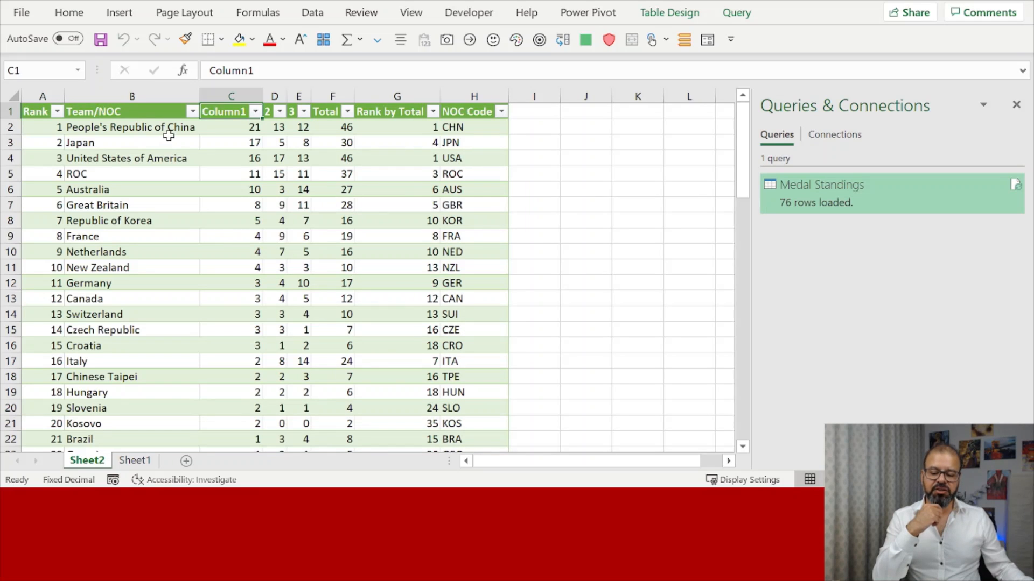
left_click_drag(221, 130, 231, 361)
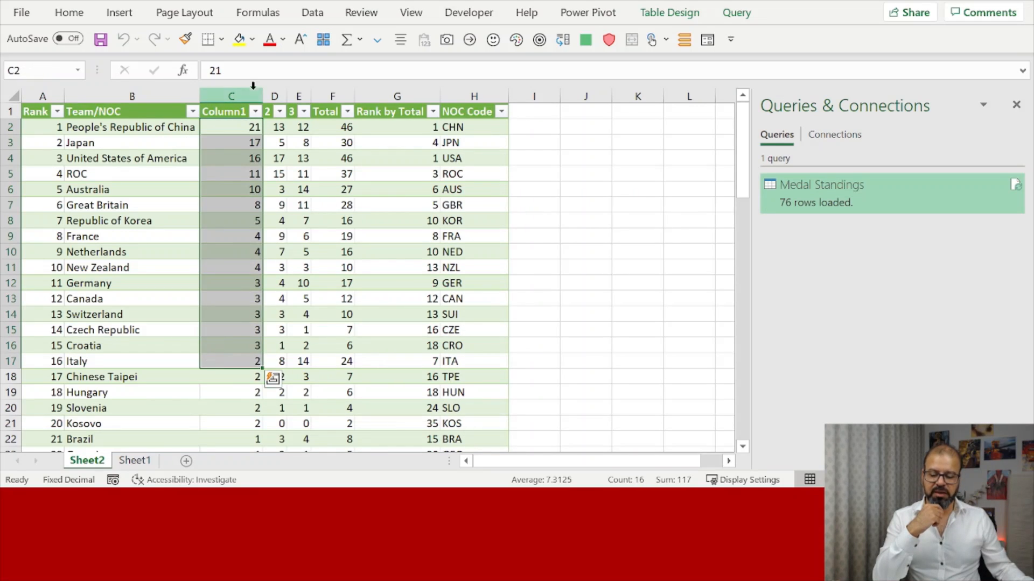
left_click(231, 111)
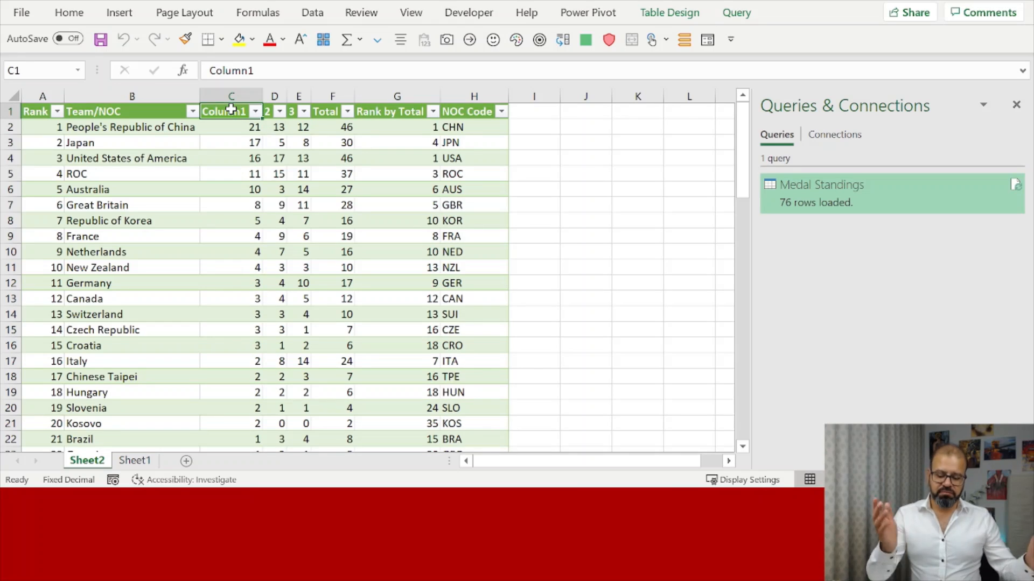
type("Meda")
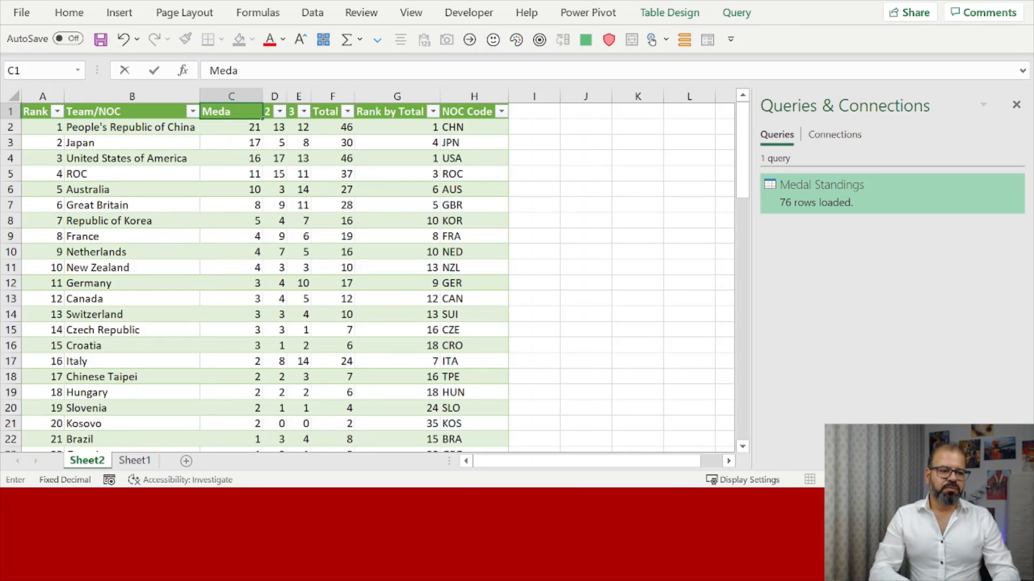
type("ls")
key("Tab")
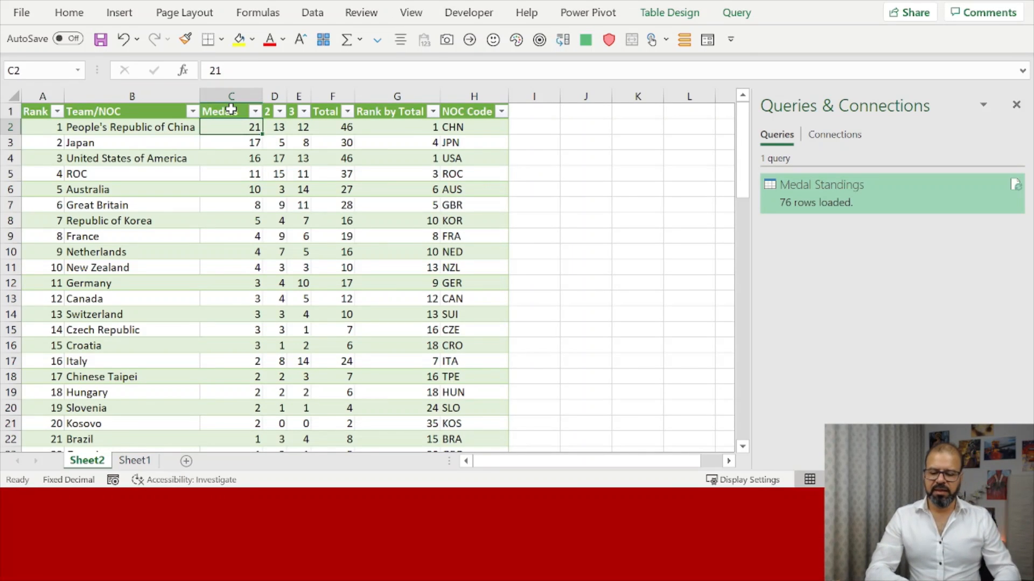
Step: Rename the table headers in C1, D1 and E1 to Gold, Bronze and Silver
key("Left")
key("Left")
key("Right")
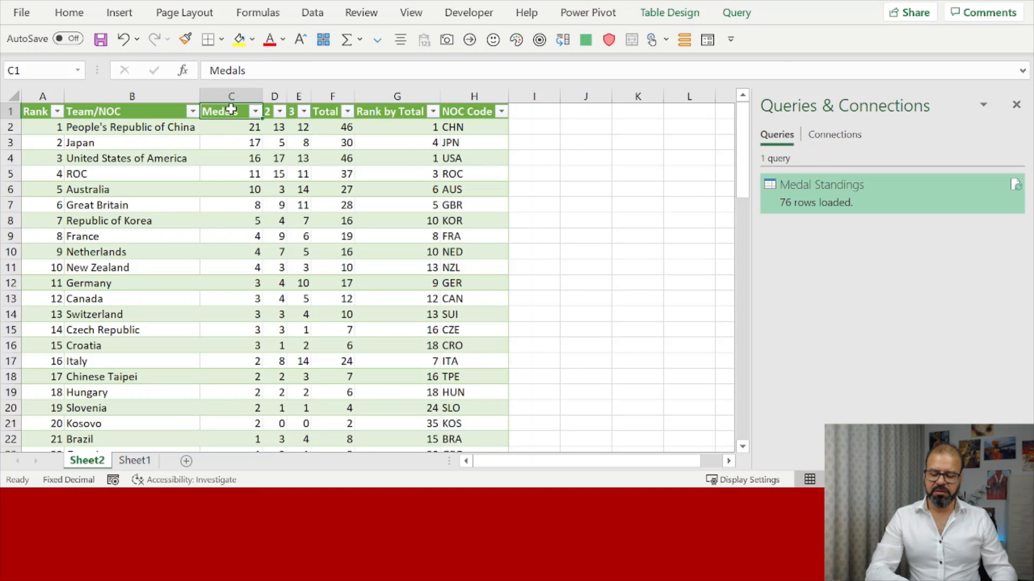
type("Gold")
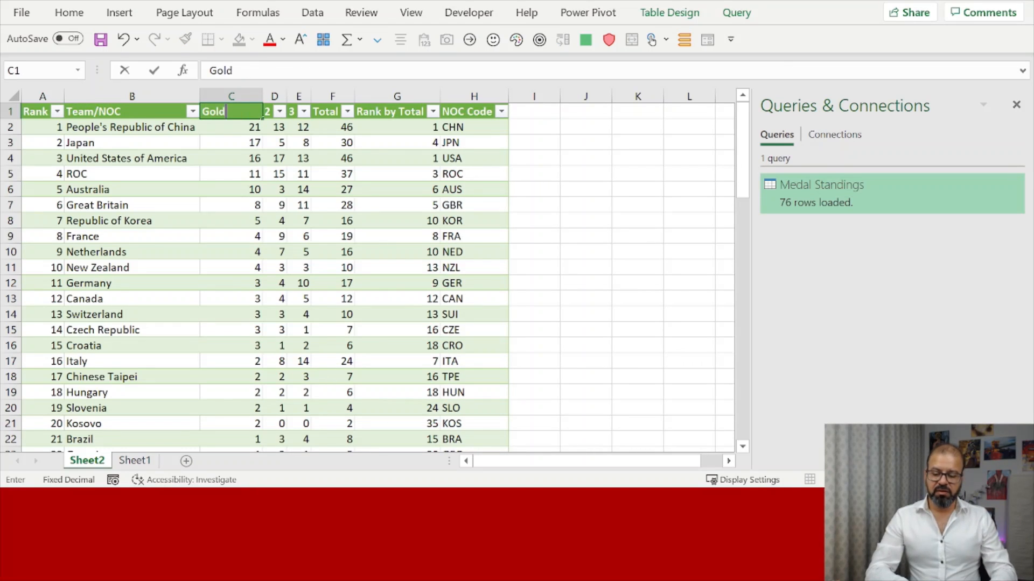
key("Tab")
type("Bronze")
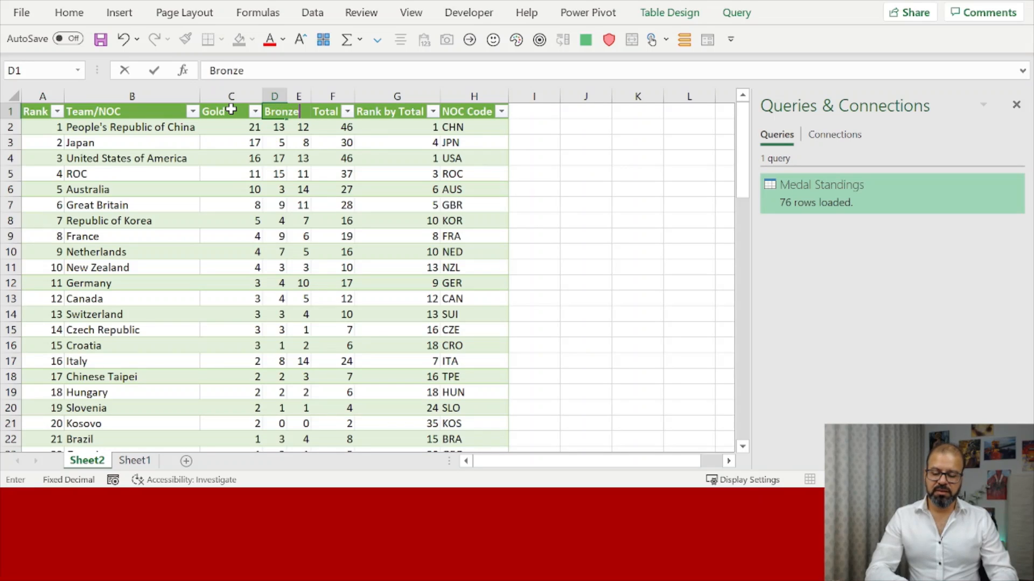
key("Tab")
type("Silver")
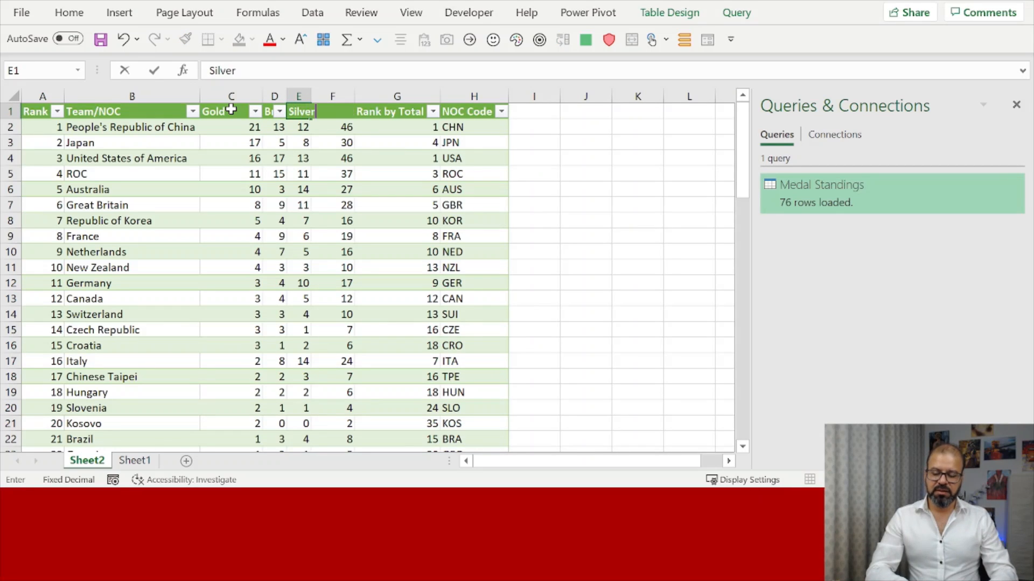
key("Return")
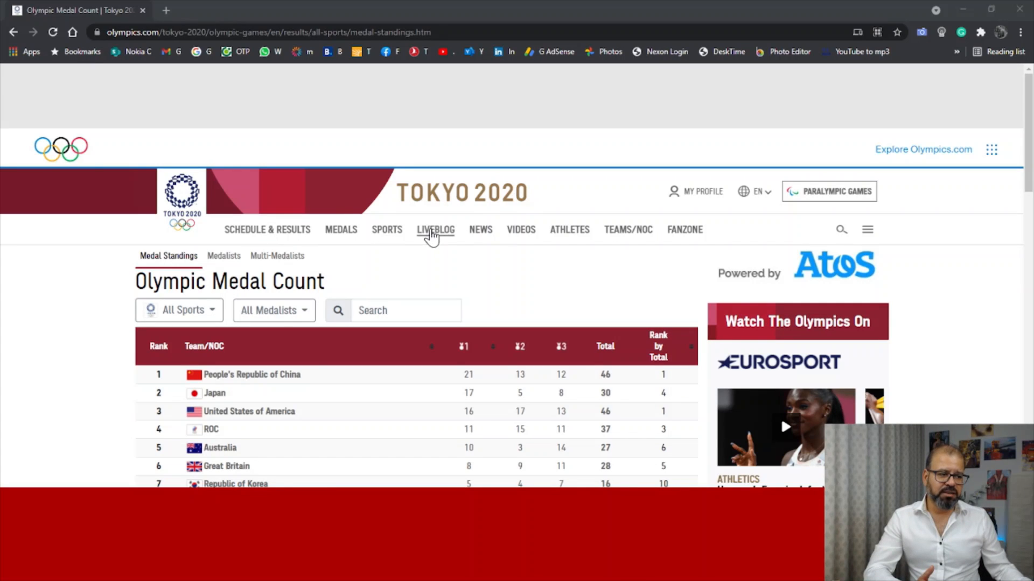
Step: Switch to Chrome and look through the Athletes, Schedule & Results and Fanzone pages of the Tokyo 2020 site
left_click(568, 232)
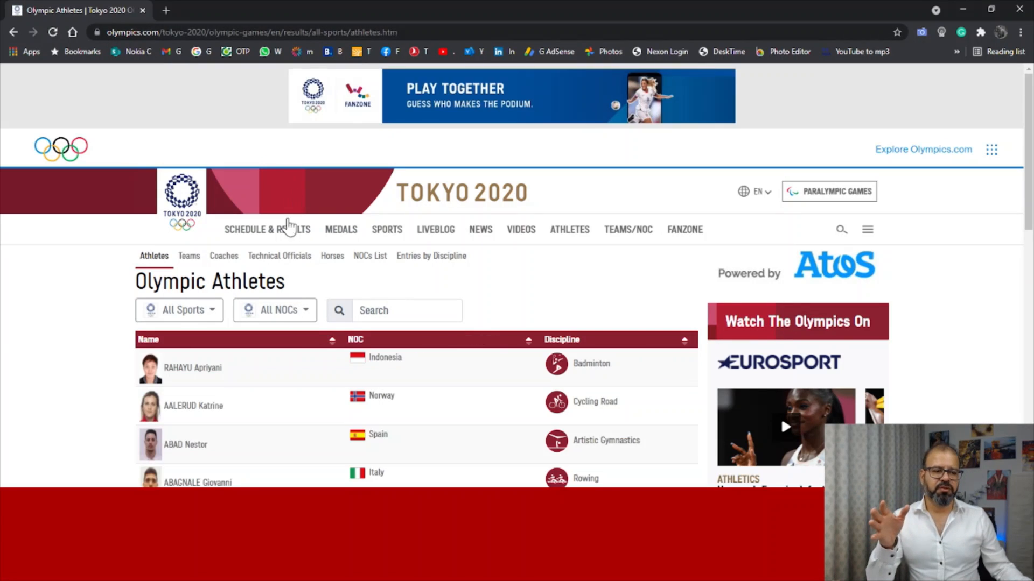
left_click(297, 229)
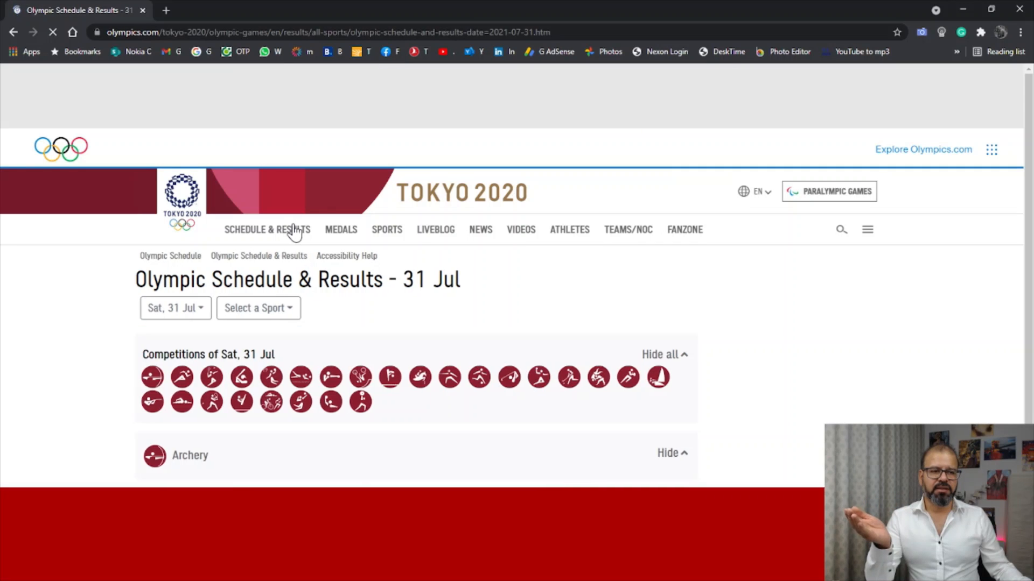
scroll(346, 284, "down", 5)
scroll(353, 316, "up", 5)
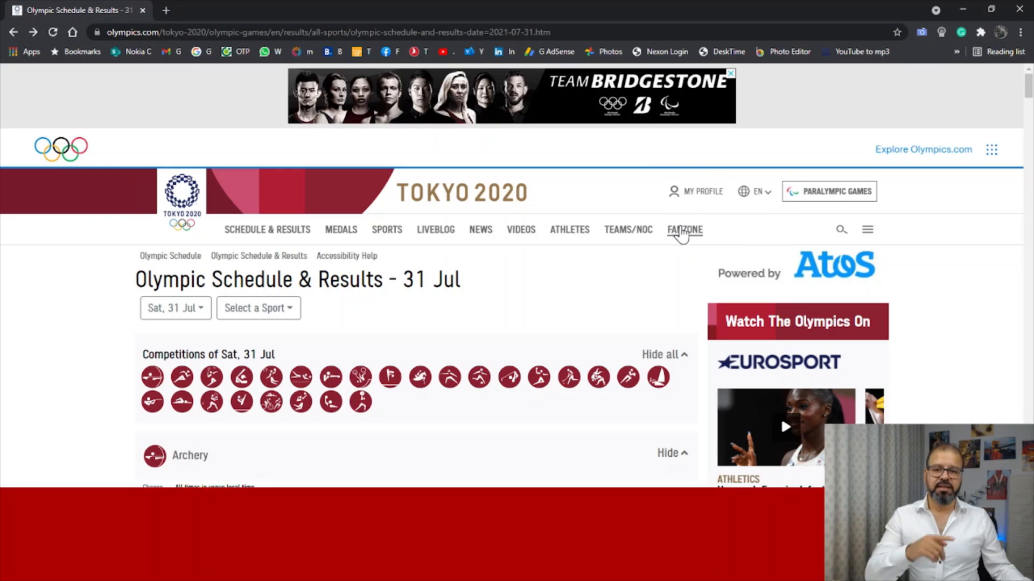
left_click(681, 232)
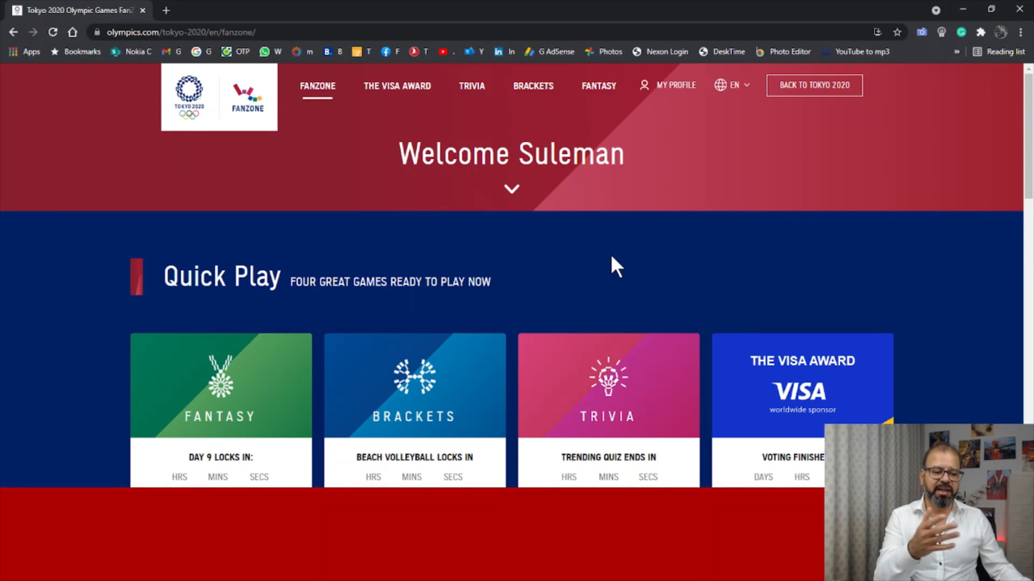
scroll(610, 255, "down", 5)
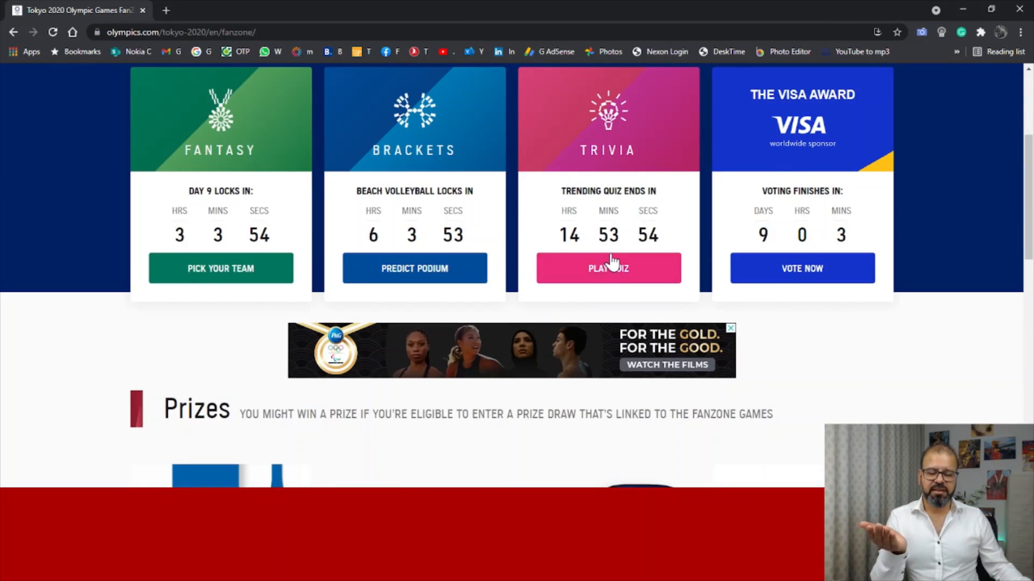
scroll(612, 267, "down", 5)
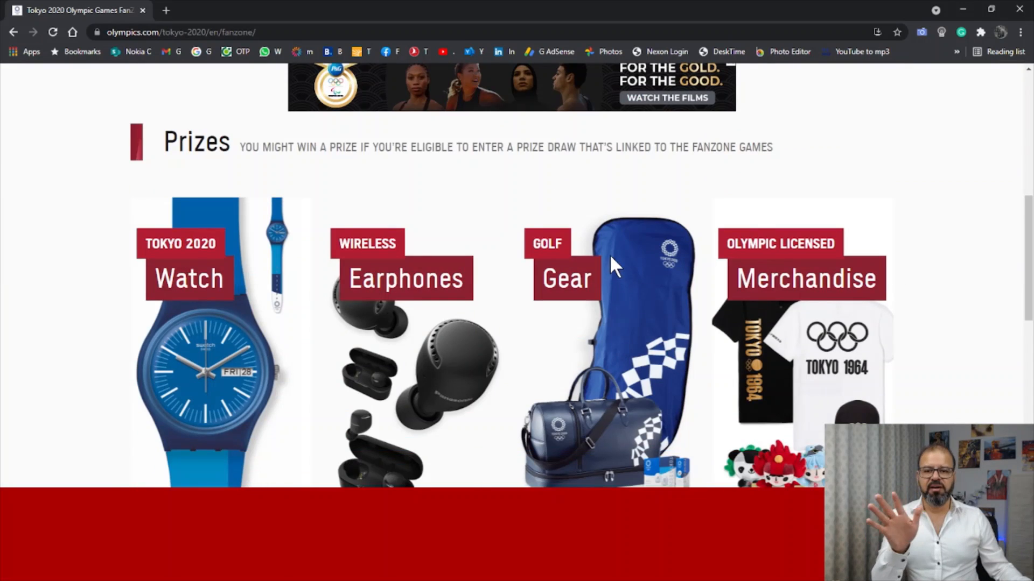
scroll(611, 256, "up", 10)
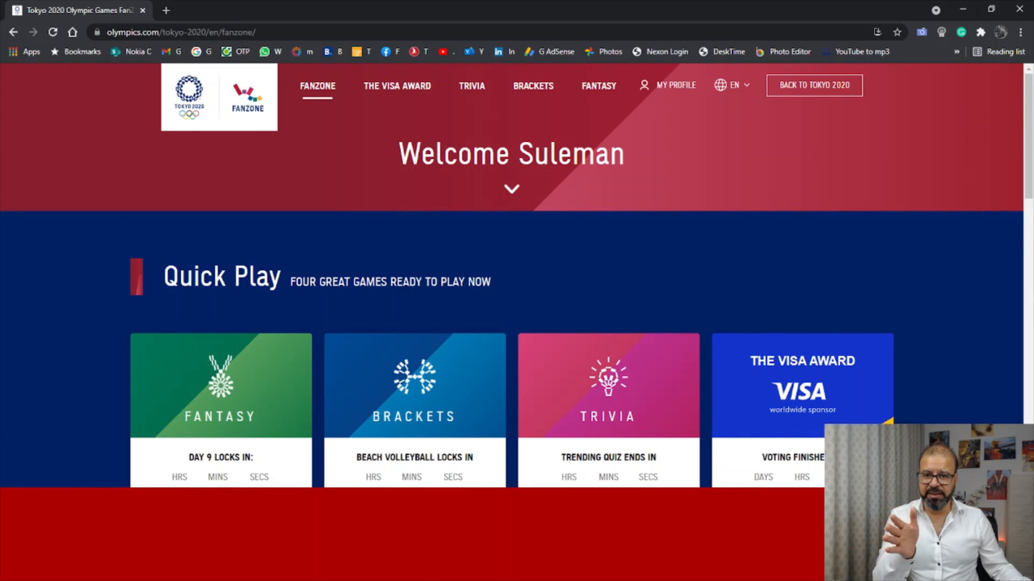